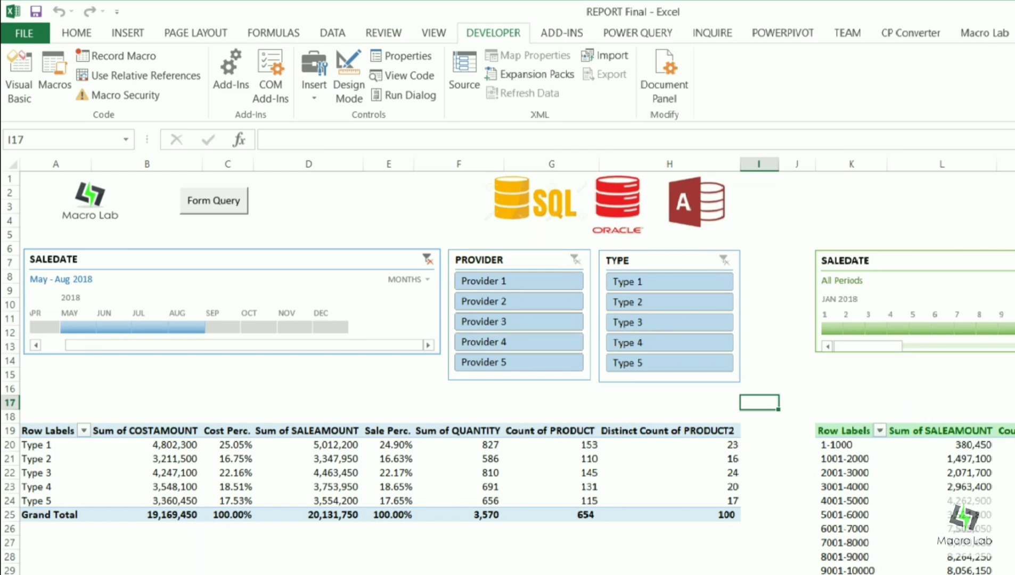
- After reviewing the ORACLE-suffixed products in the browser, open the query form and choose SQL
{"action": "key", "text": "alt+Tab"}
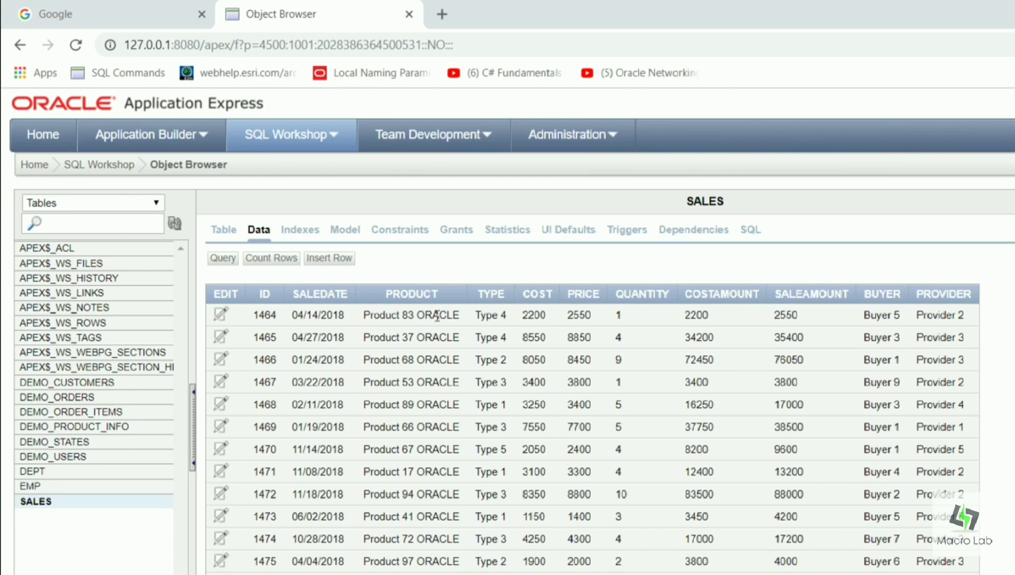
{"action": "left_click_drag", "start_coordinate": [418, 315], "coordinate": [459, 315]}
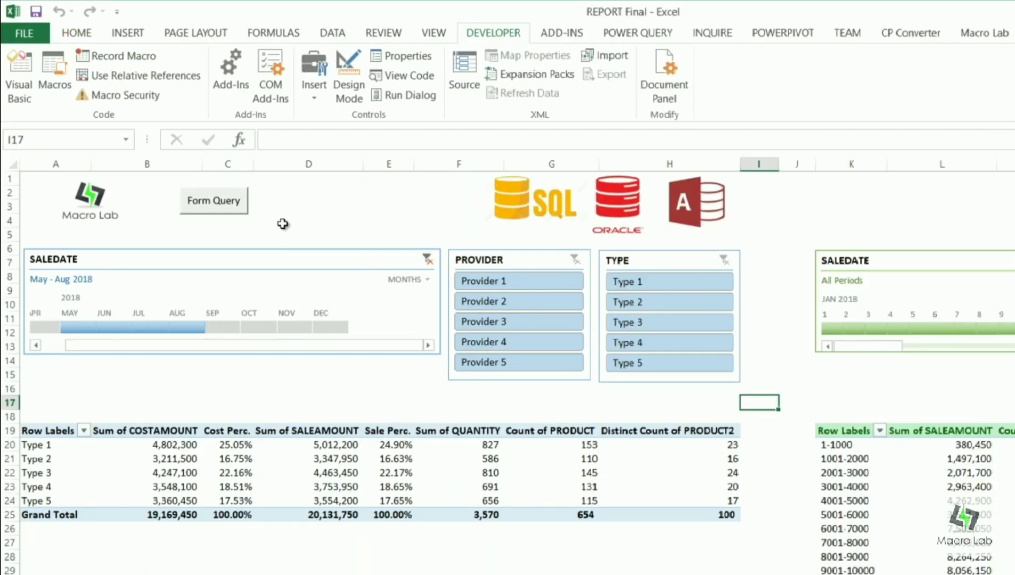
{"action": "left_click", "coordinate": [236, 216]}
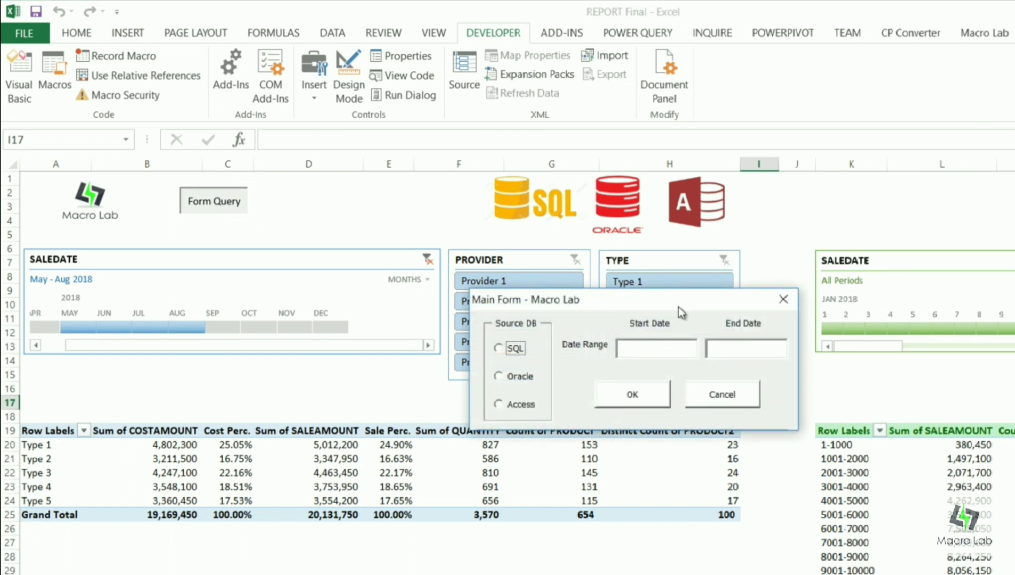
{"action": "left_click_drag", "start_coordinate": [659, 309], "coordinate": [629, 333]}
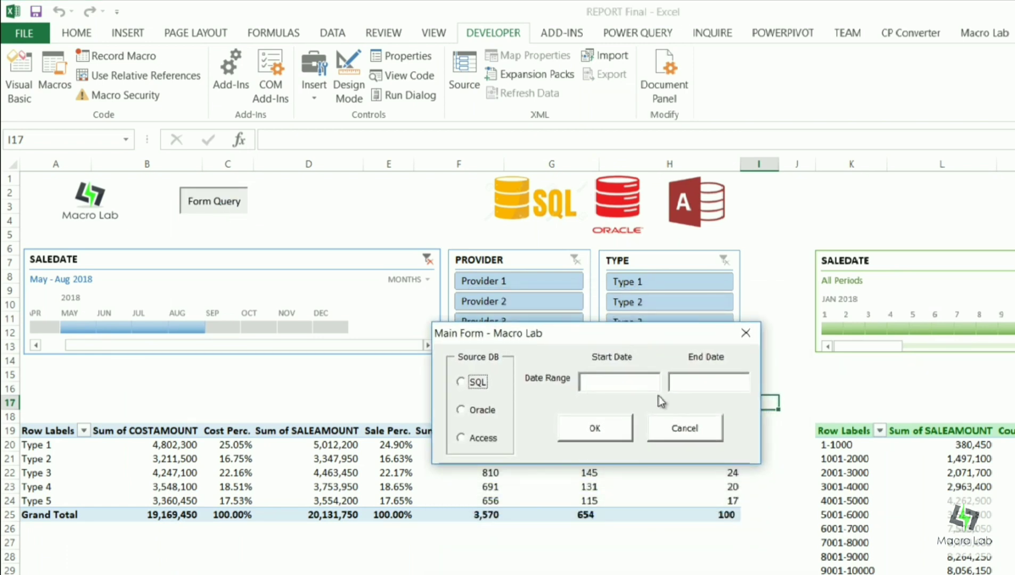
{"action": "left_click", "coordinate": [461, 382]}
- Set the query start date to 01/01/2018
{"action": "left_click", "coordinate": [645, 381]}
{"action": "left_click", "coordinate": [678, 286]}
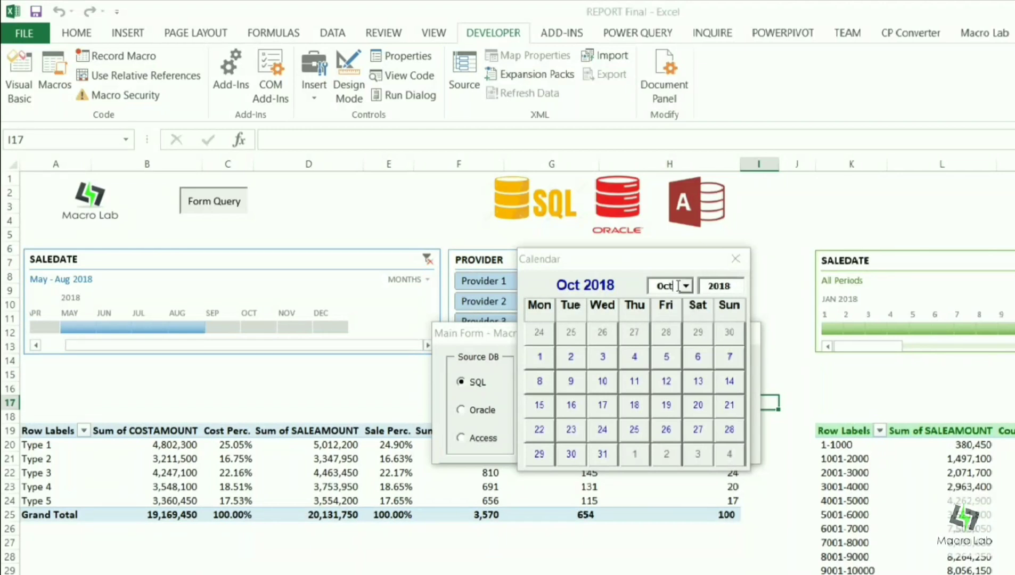
{"action": "left_click", "coordinate": [686, 287]}
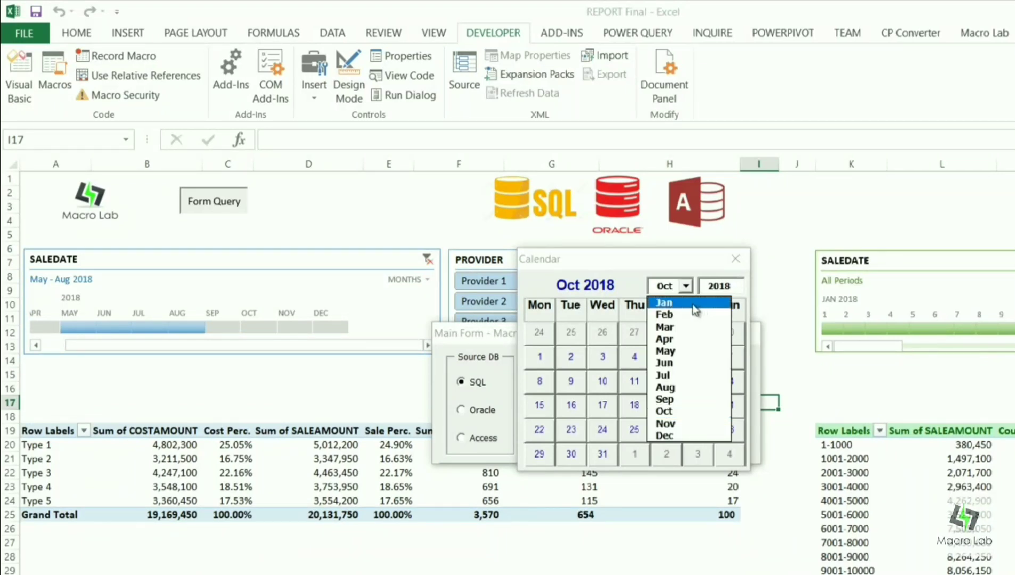
{"action": "left_click", "coordinate": [690, 307]}
{"action": "left_click", "coordinate": [539, 360]}
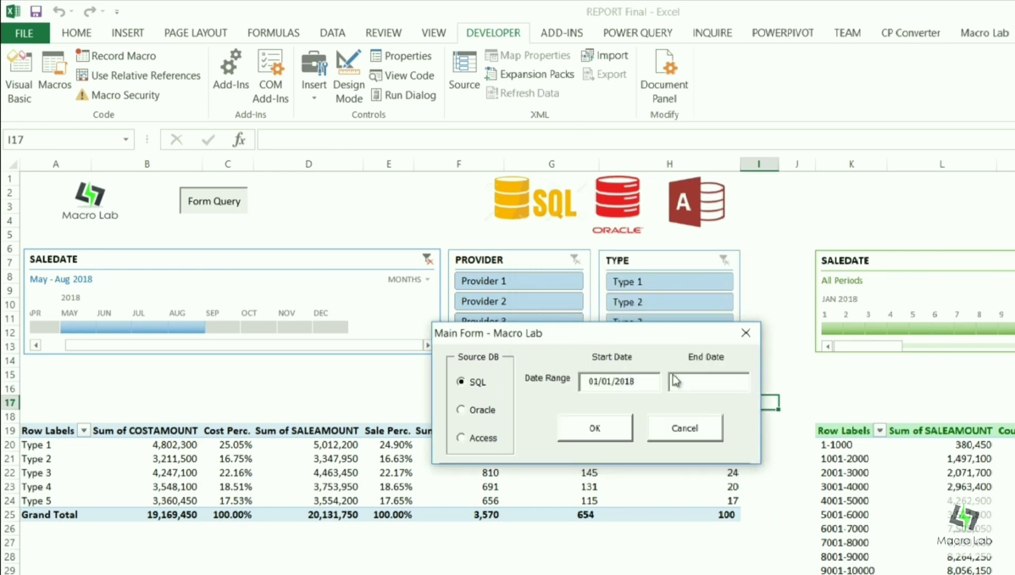
- Set the end date to 31/12/2018 and run the SQL query
{"action": "left_click", "coordinate": [702, 380]}
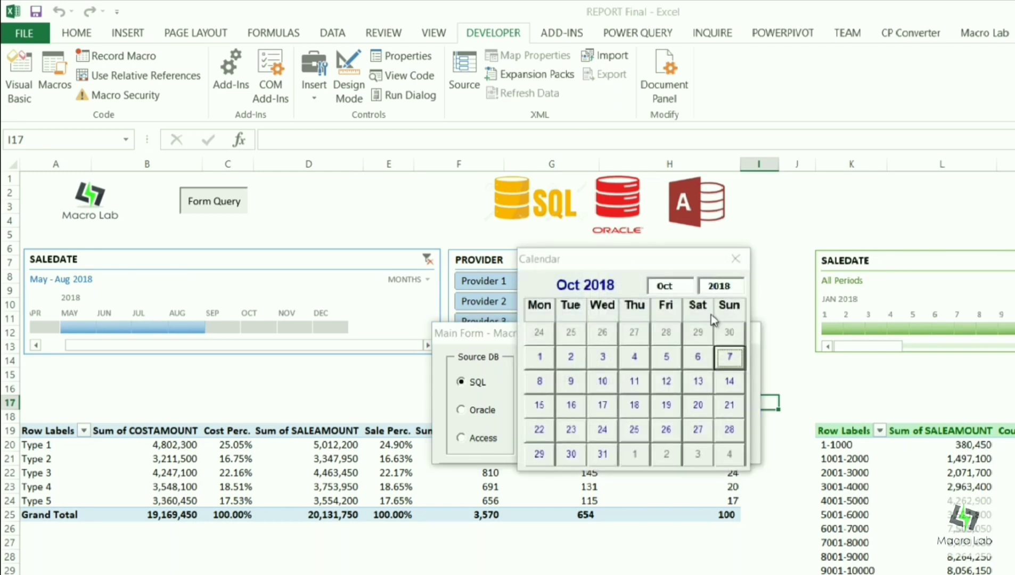
{"action": "left_click", "coordinate": [686, 288]}
{"action": "left_click", "coordinate": [687, 287]}
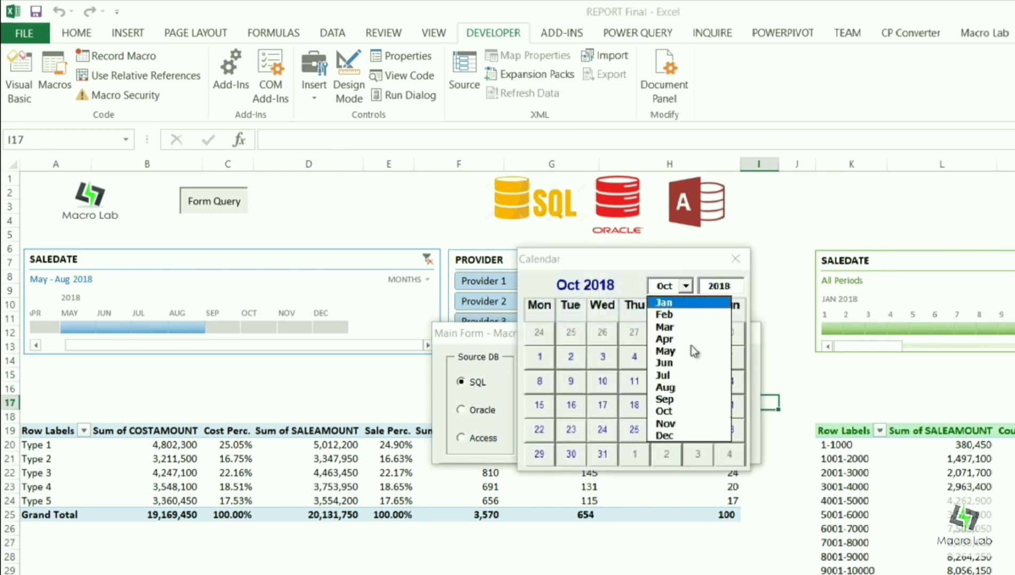
{"action": "left_click", "coordinate": [691, 438]}
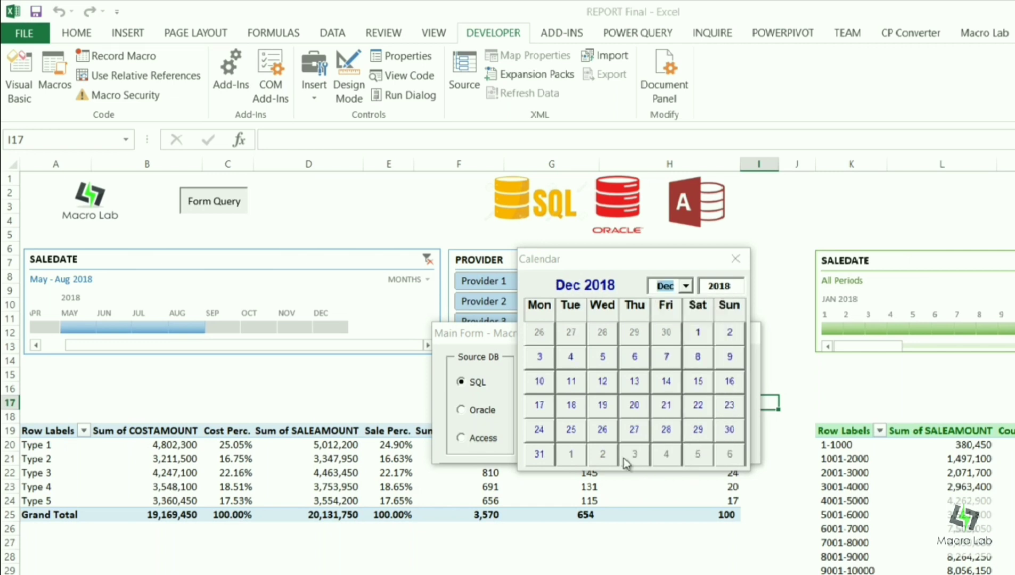
{"action": "left_click", "coordinate": [546, 460]}
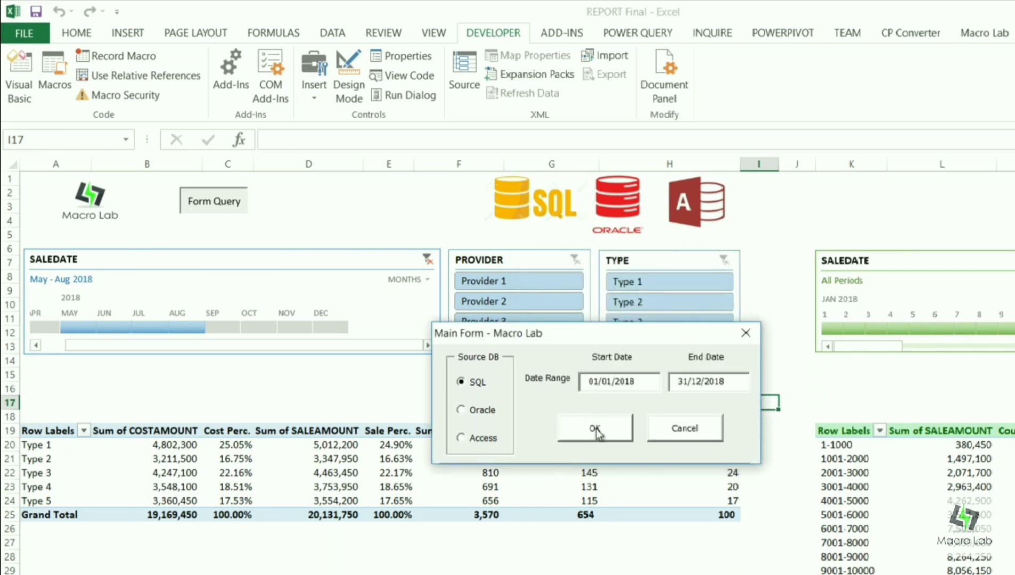
{"action": "left_click", "coordinate": [597, 429]}
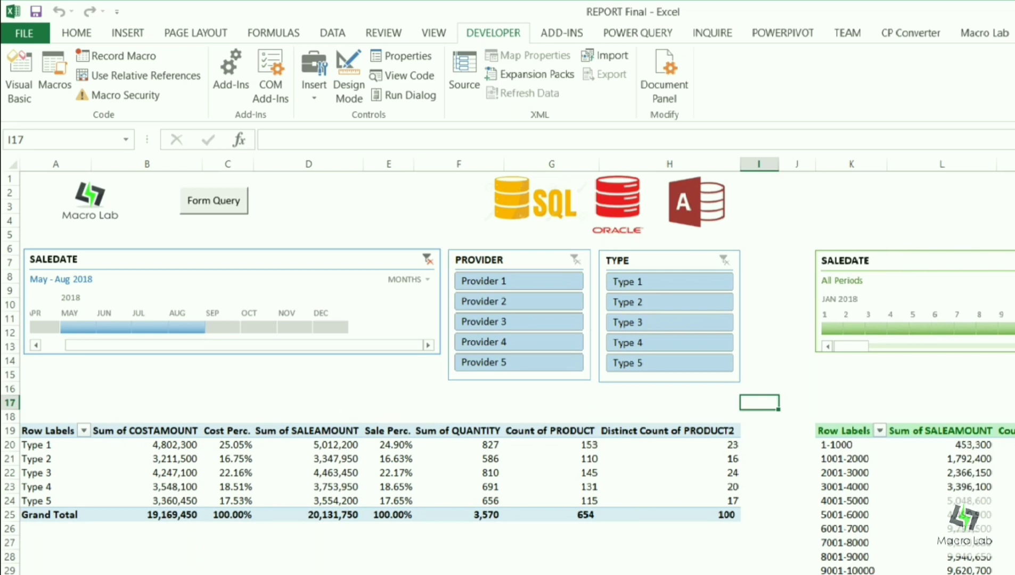
- Check the data sheet's sale dates and SQL-suffixed products like Product 50 SQL, then return to the dashboard
{"action": "key", "text": "ctrl+Page_Down"}
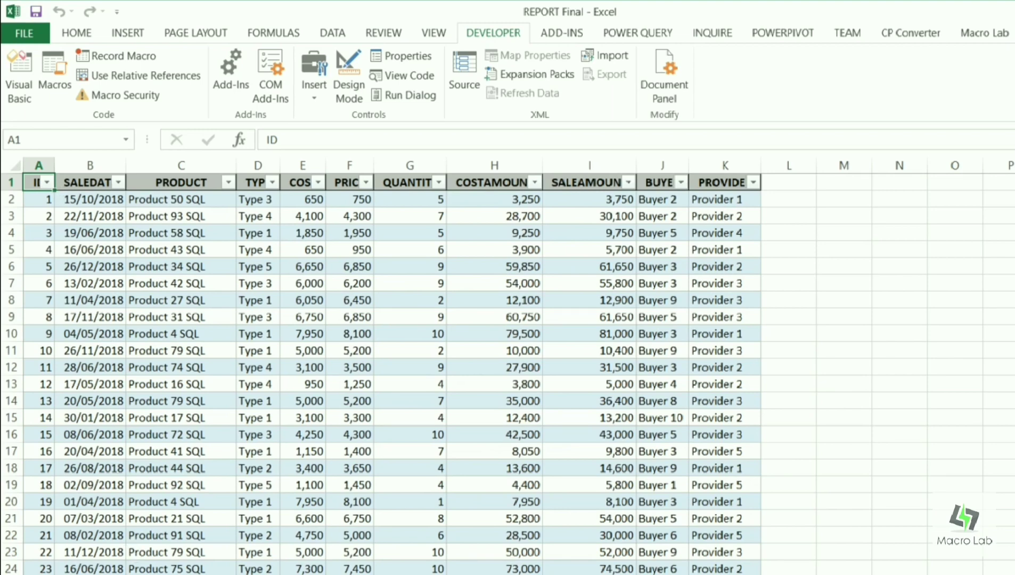
{"action": "left_click", "coordinate": [108, 261]}
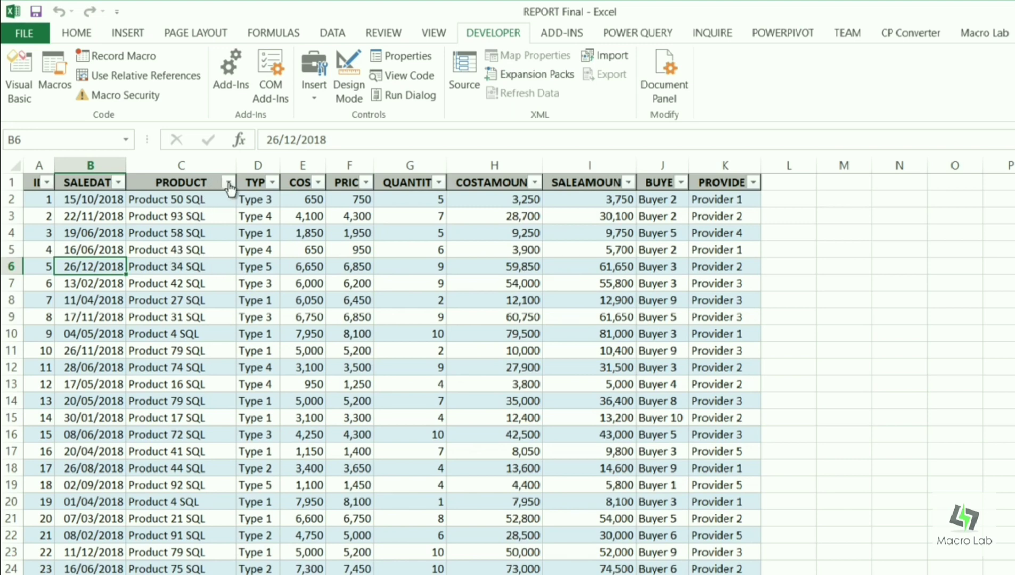
{"action": "left_click", "coordinate": [197, 299]}
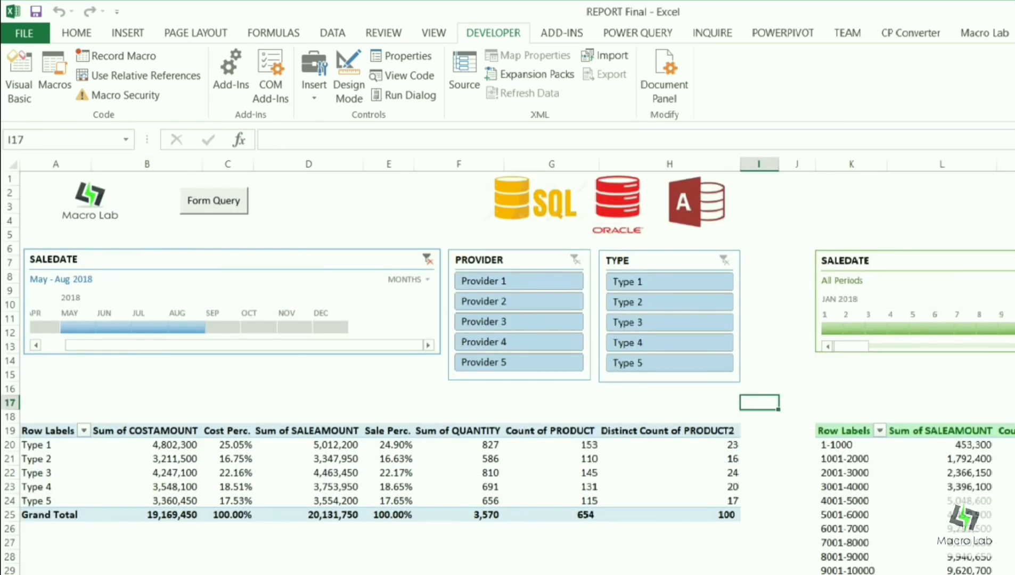
{"action": "left_click", "coordinate": [552, 574]}
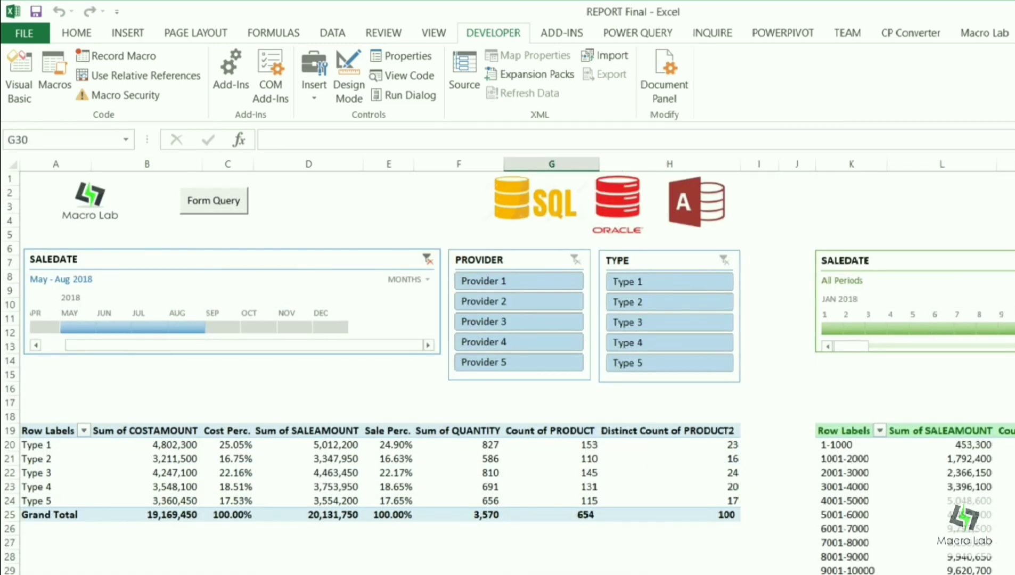
- Rerun the query form with Oracle selected as the source database
{"action": "left_click", "coordinate": [230, 204]}
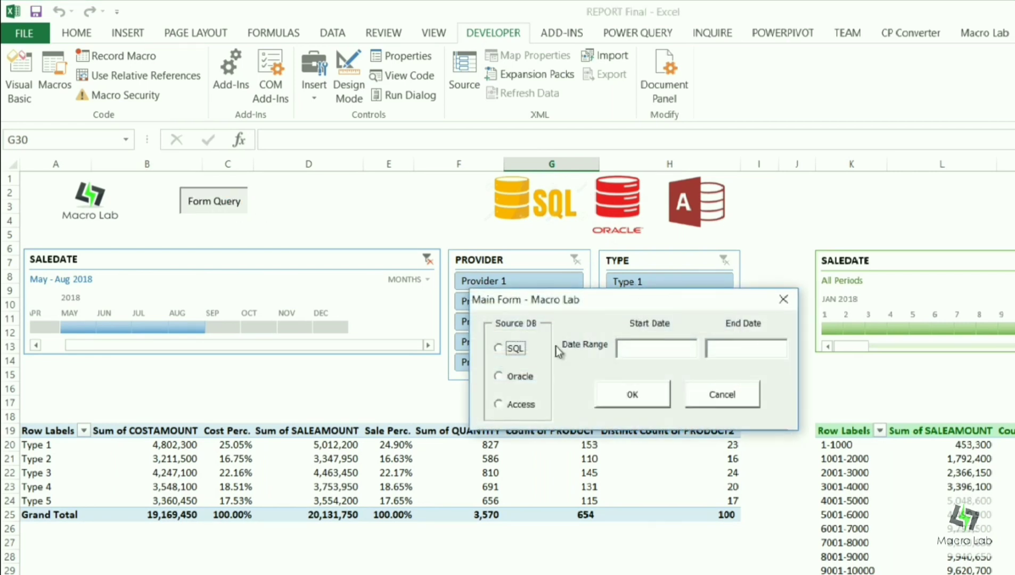
{"action": "left_click", "coordinate": [508, 376]}
{"action": "left_click", "coordinate": [631, 397]}
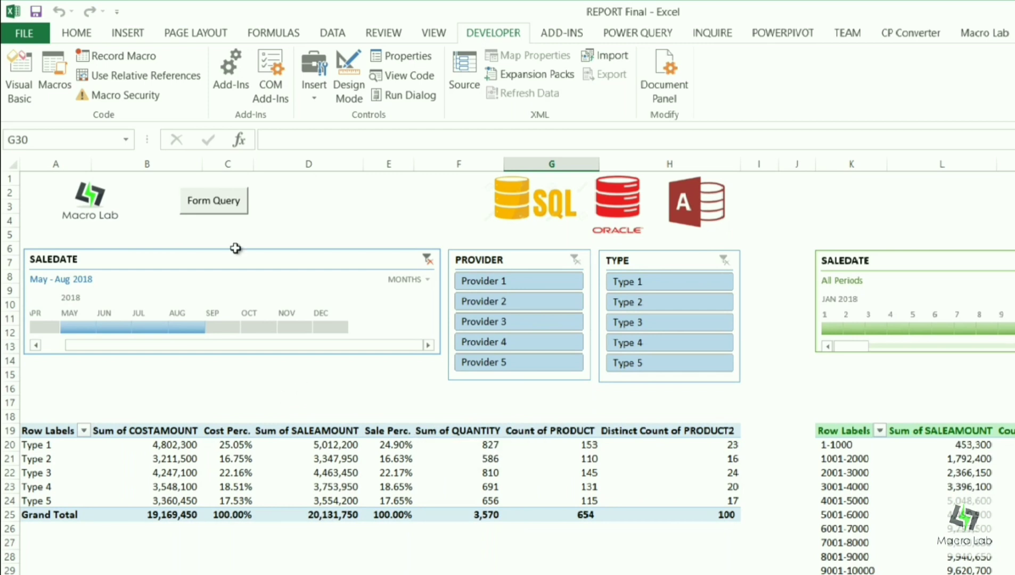
- Run an Access query with the start date set to 01/08/2018
{"action": "left_click", "coordinate": [233, 209]}
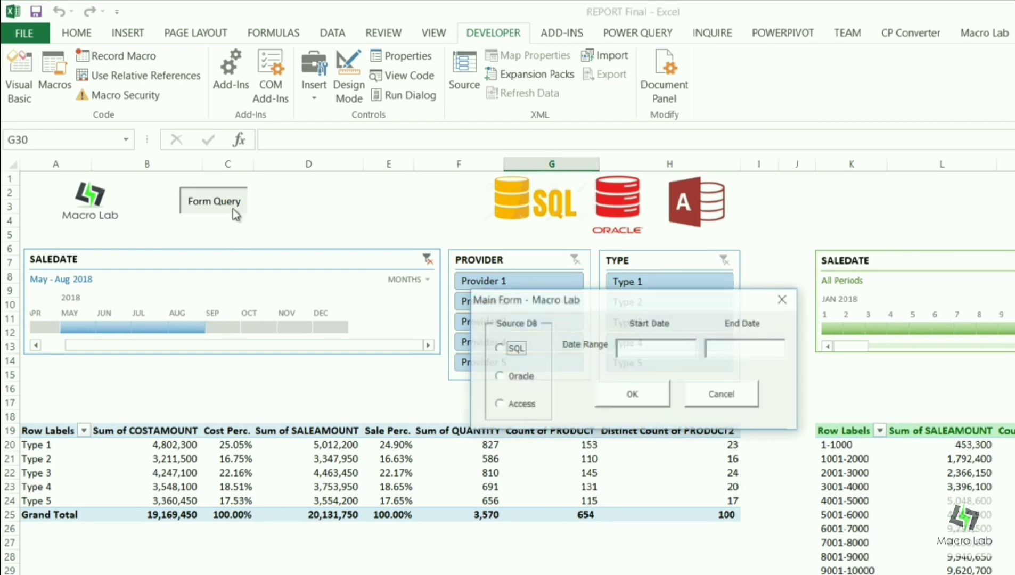
{"action": "left_click", "coordinate": [509, 406]}
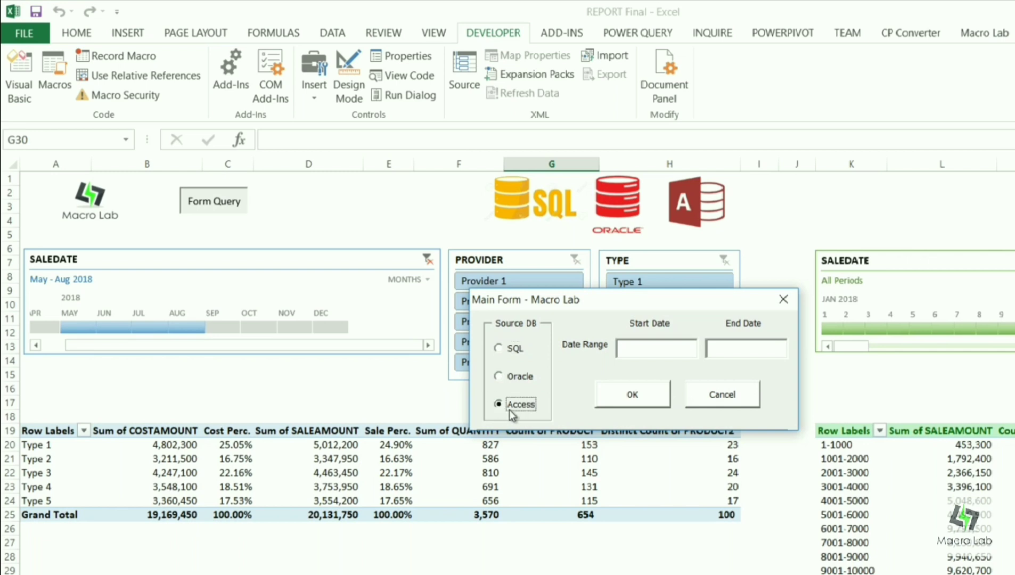
{"action": "left_click", "coordinate": [650, 352]}
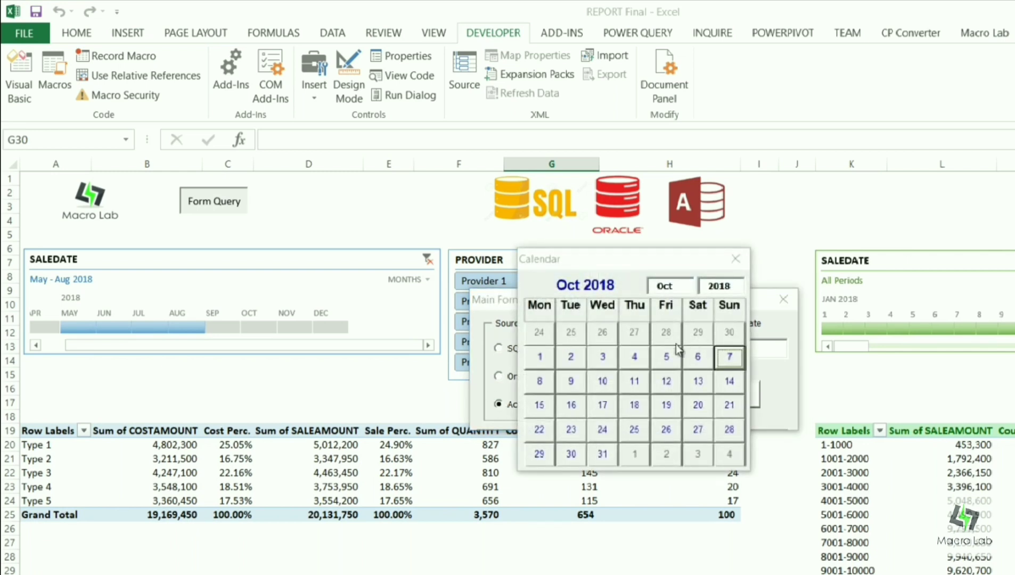
{"action": "left_click", "coordinate": [687, 286]}
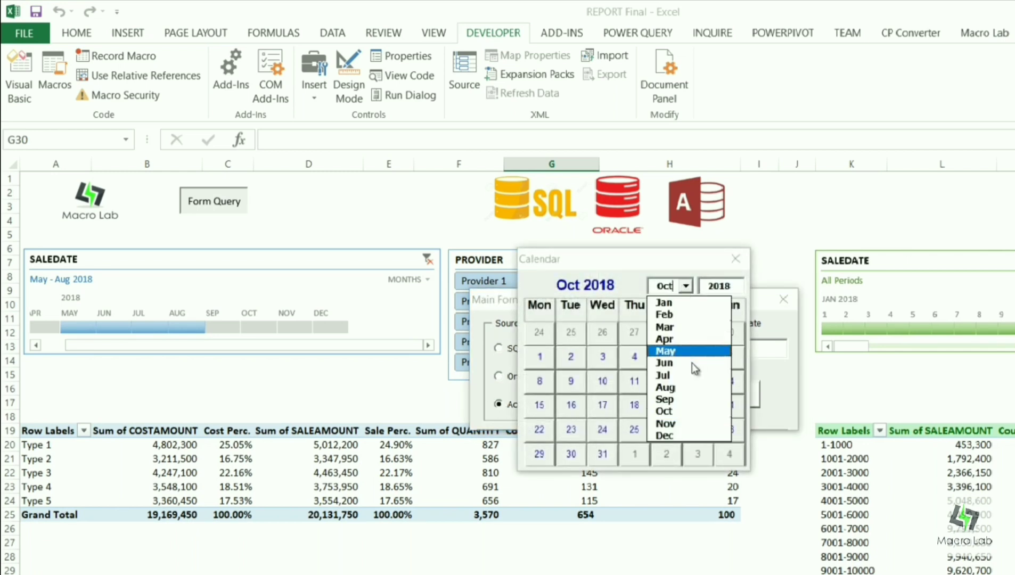
{"action": "left_click", "coordinate": [694, 397]}
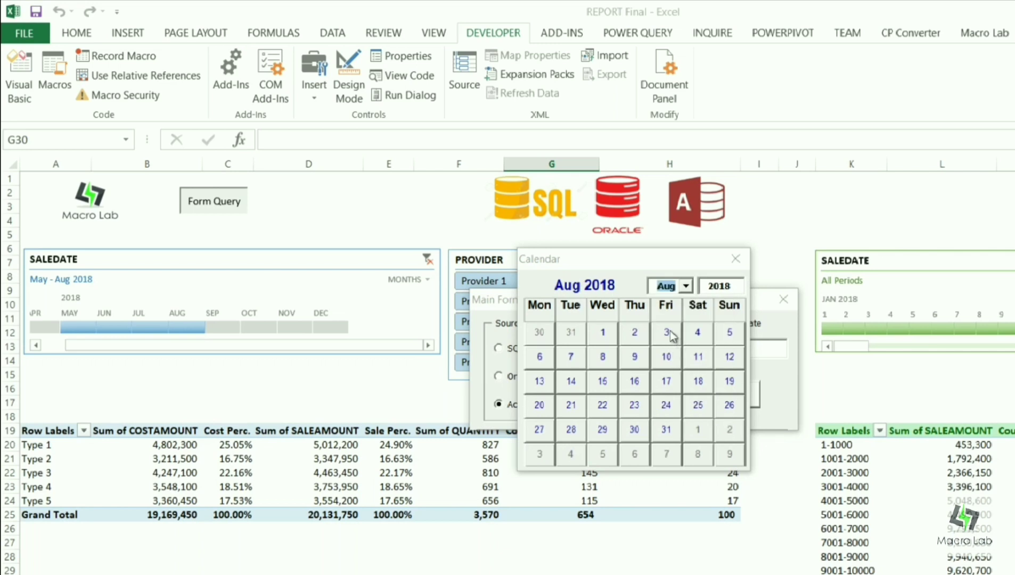
{"action": "left_click", "coordinate": [603, 332]}
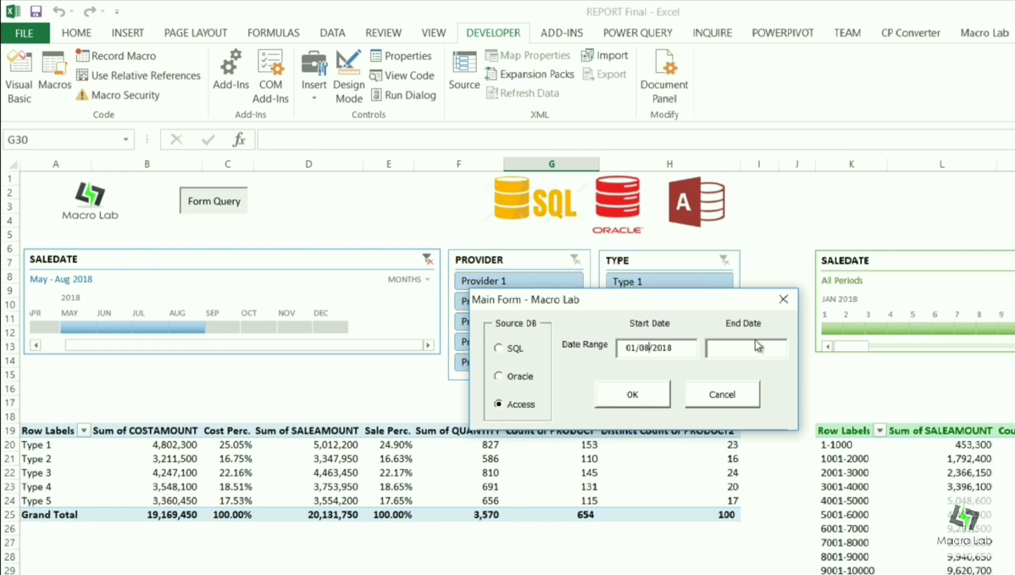
{"action": "left_click", "coordinate": [649, 349]}
{"action": "left_click", "coordinate": [633, 395]}
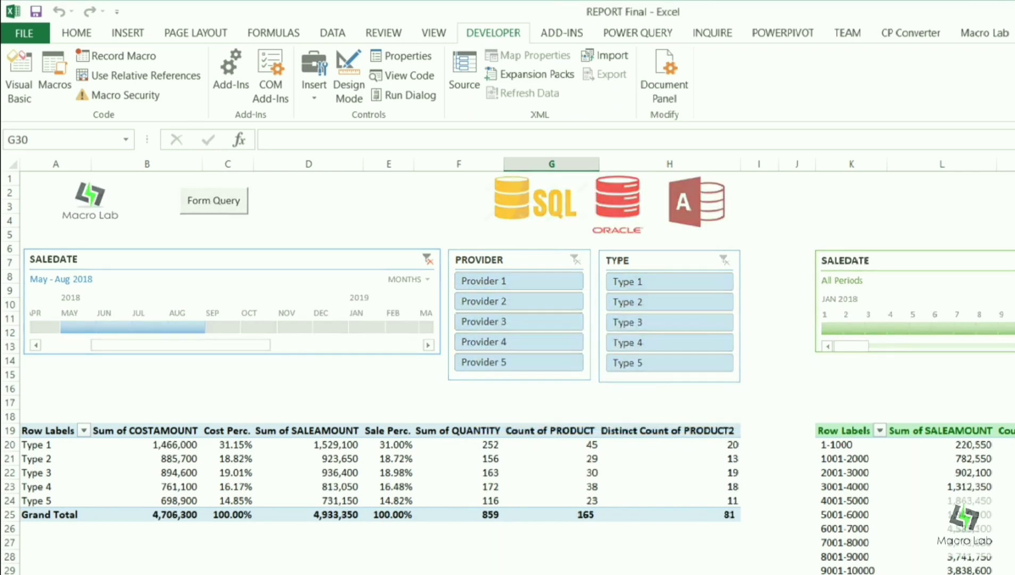
- Inspect the ACCESS-suffixed products on the data sheet, then return to the report
{"action": "key", "text": "ctrl+Page_Down"}
{"action": "left_click_drag", "start_coordinate": [201, 232], "coordinate": [201, 401]}
{"action": "key", "text": "ctrl+Page_Up"}
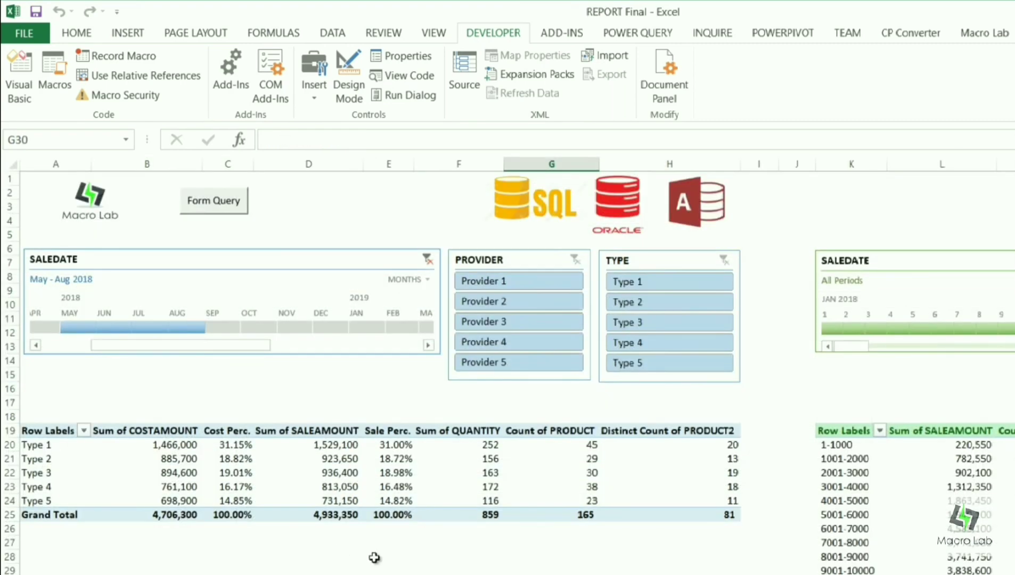
- Set the first SALEDATE timeline to July–December 2018
{"action": "left_click", "coordinate": [383, 556]}
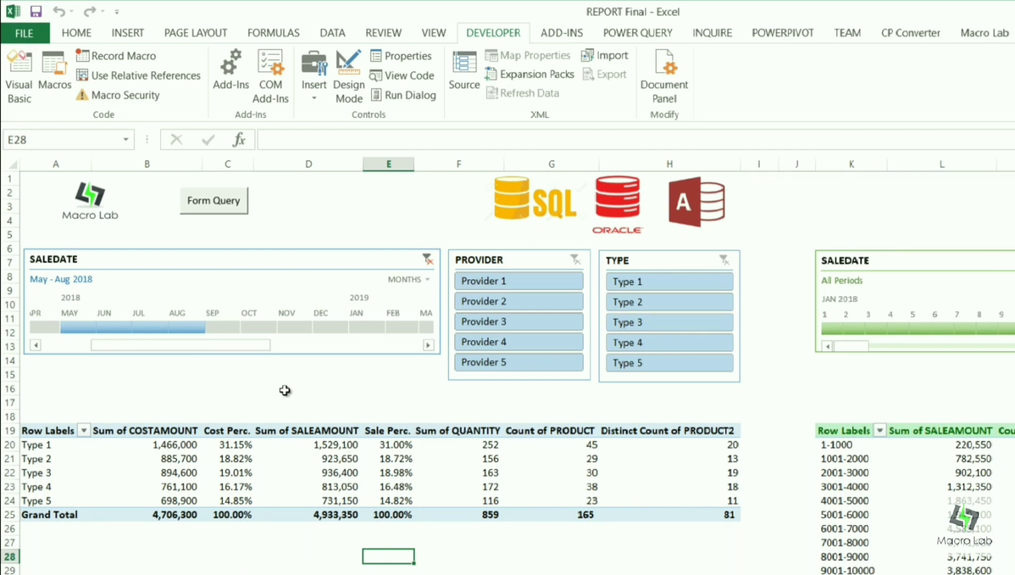
{"action": "left_click_drag", "start_coordinate": [43, 430], "coordinate": [692, 522]}
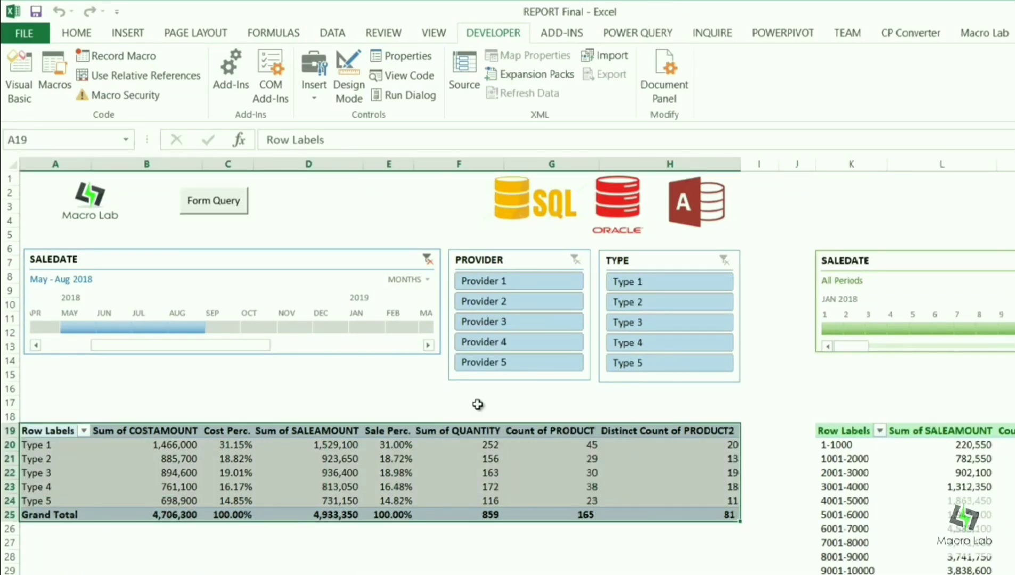
{"action": "left_click", "coordinate": [310, 379]}
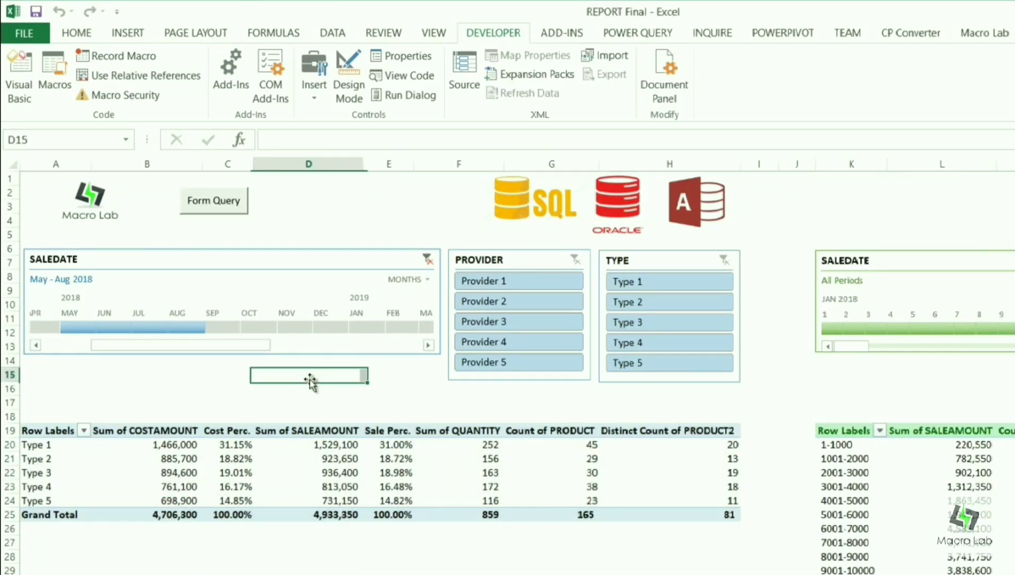
{"action": "left_click", "coordinate": [260, 323]}
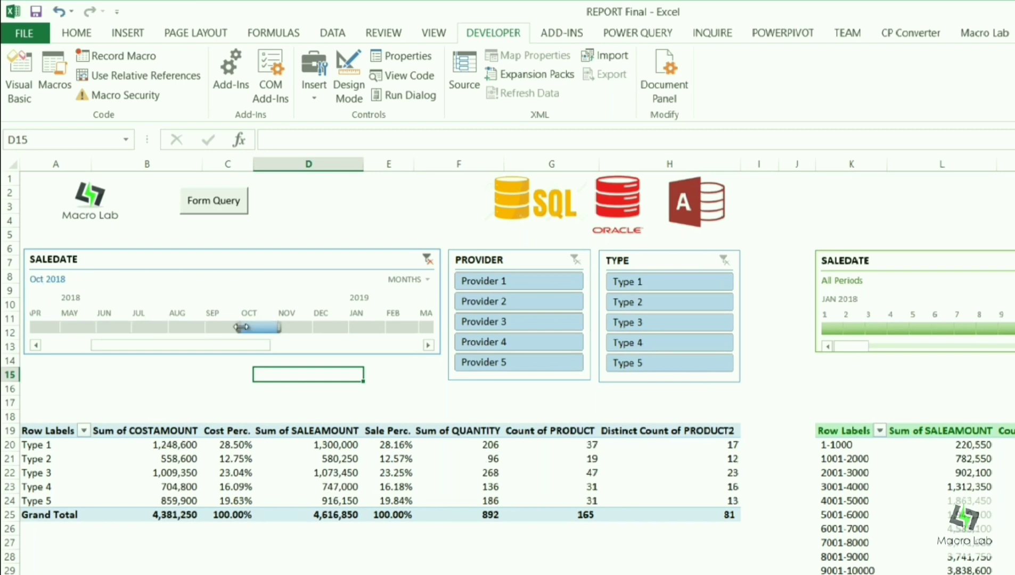
{"action": "left_click_drag", "start_coordinate": [242, 326], "coordinate": [58, 324]}
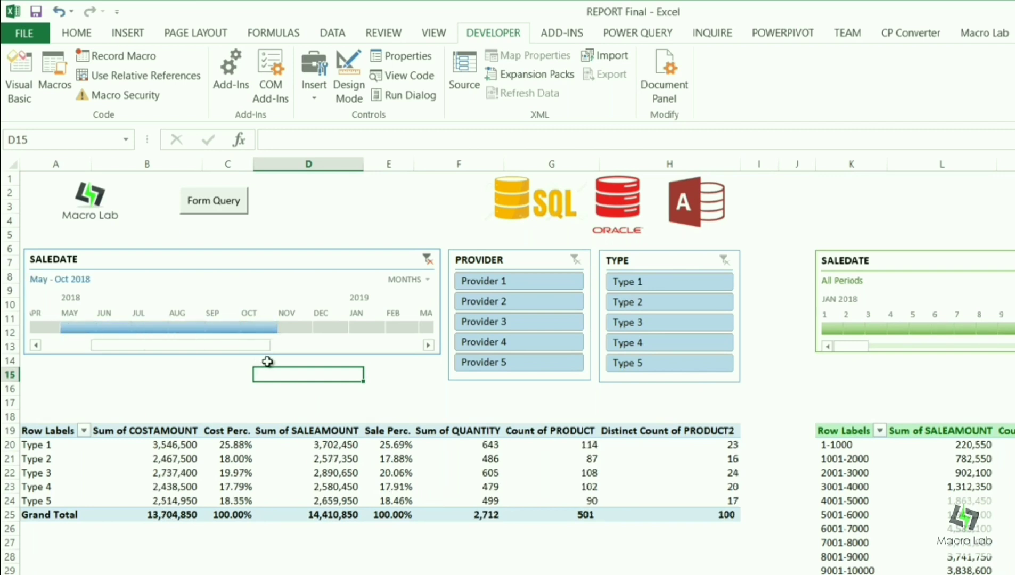
{"action": "left_click", "coordinate": [304, 326]}
{"action": "left_click_drag", "start_coordinate": [333, 326], "coordinate": [140, 326]}
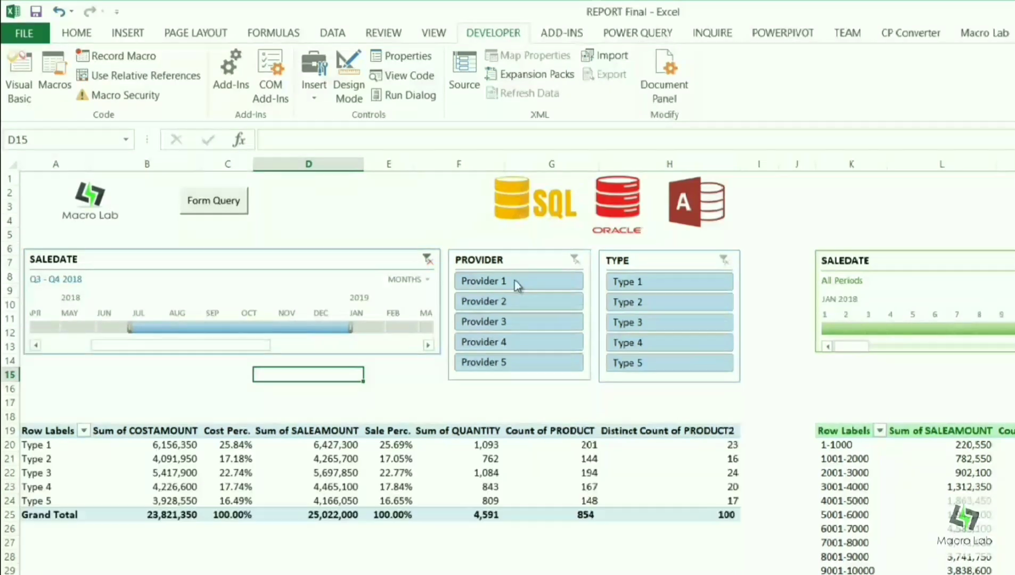
- Try Provider 1, 3, 2 and Type 1 slicer filters, then clear both slicers
{"action": "left_click", "coordinate": [533, 282]}
{"action": "left_click", "coordinate": [533, 321]}
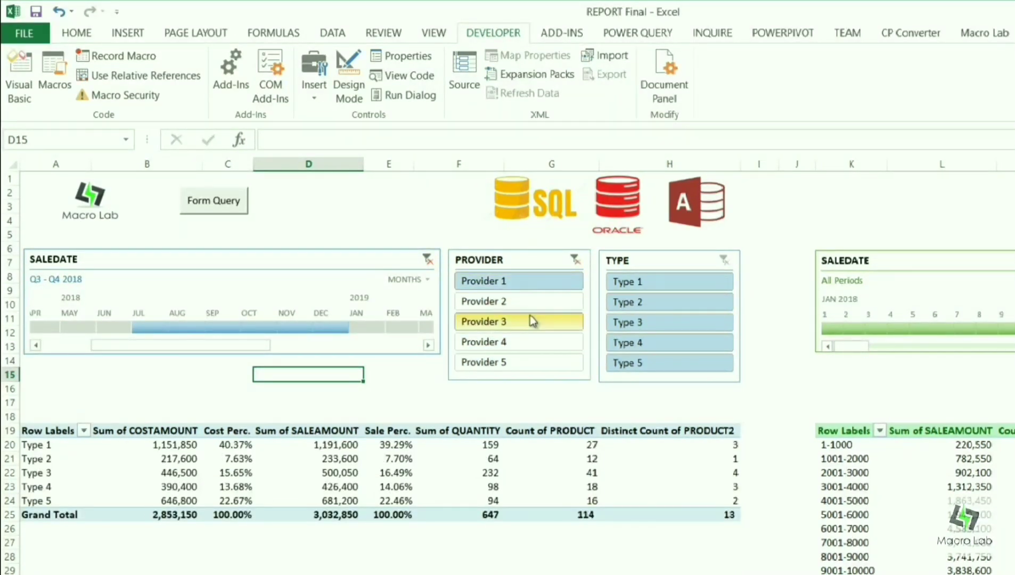
{"action": "left_click", "coordinate": [535, 294]}
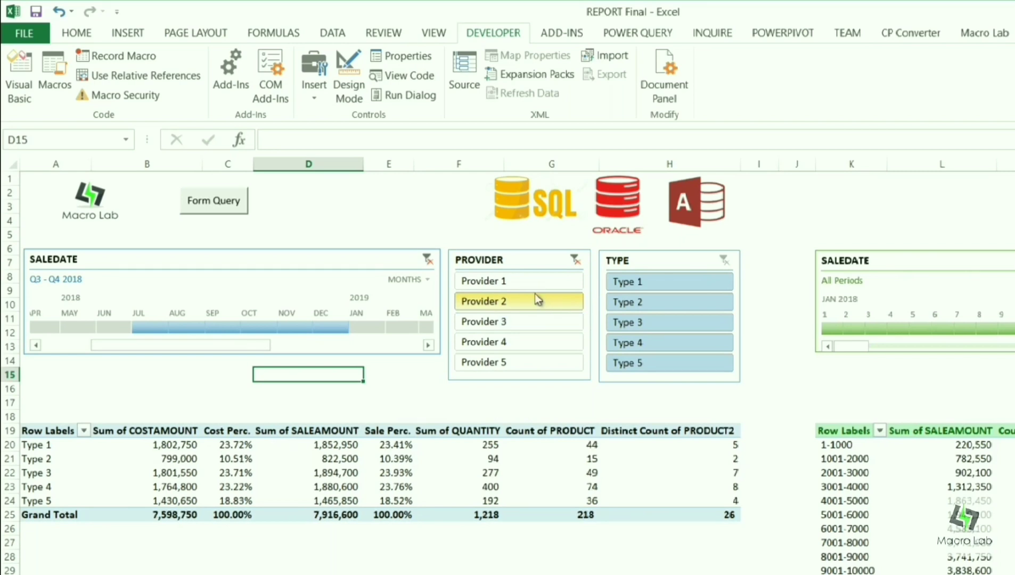
{"action": "left_click", "coordinate": [575, 259]}
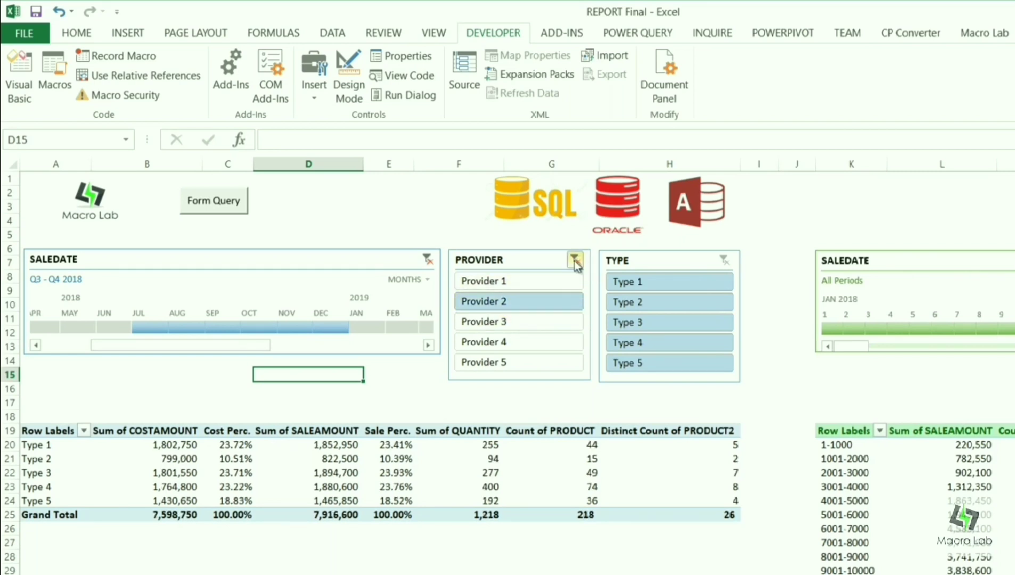
{"action": "left_click", "coordinate": [646, 282]}
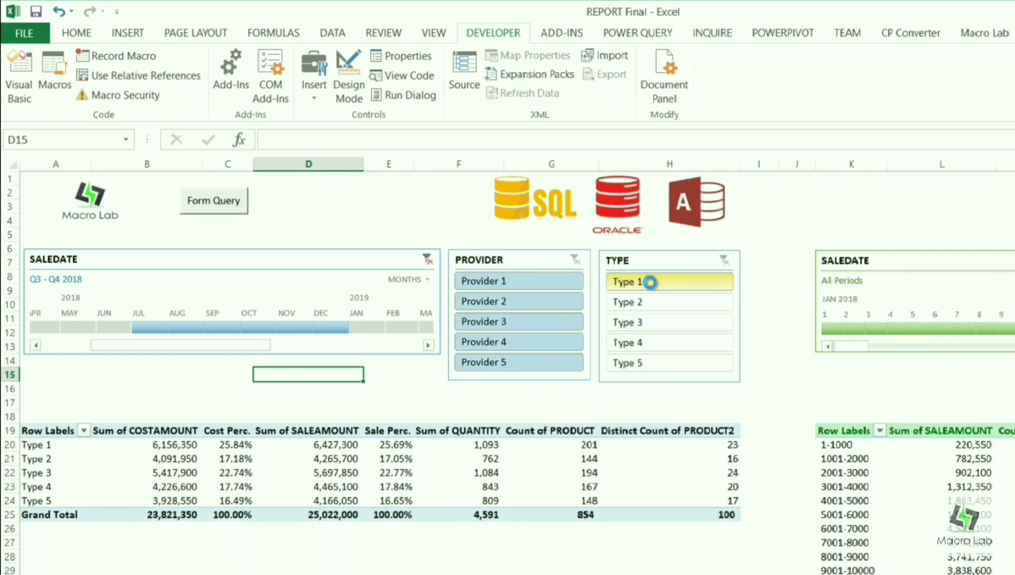
{"action": "left_click", "coordinate": [724, 260]}
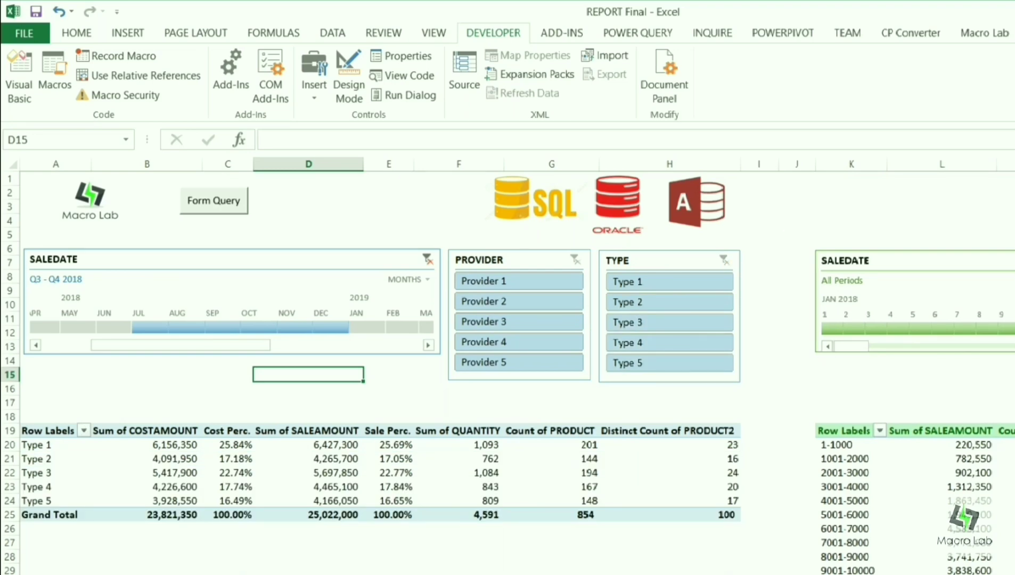
{"action": "scroll", "coordinate": [507, 368], "scroll_direction": "right", "scroll_amount": 6}
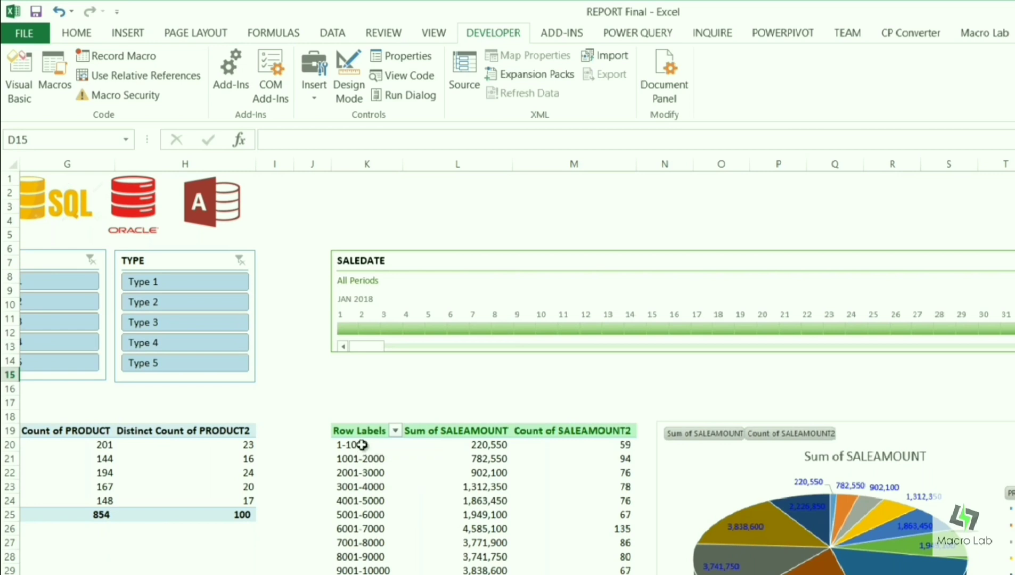
- Switch the second pivot's SALEDATE timeline to a quarters view
{"action": "left_click", "coordinate": [346, 441]}
{"action": "left_click", "coordinate": [530, 329]}
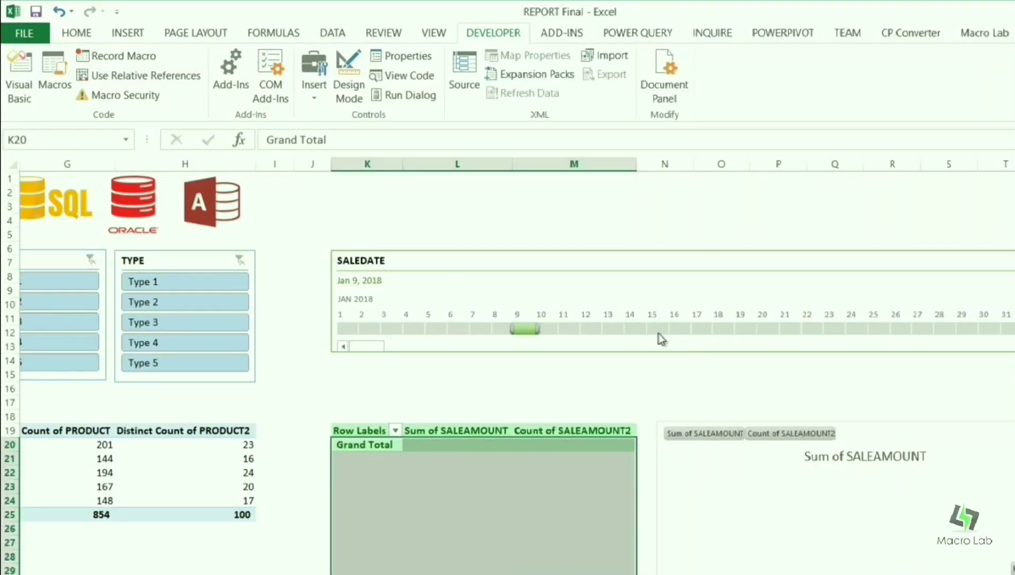
{"action": "left_click_drag", "start_coordinate": [368, 347], "coordinate": [751, 364]}
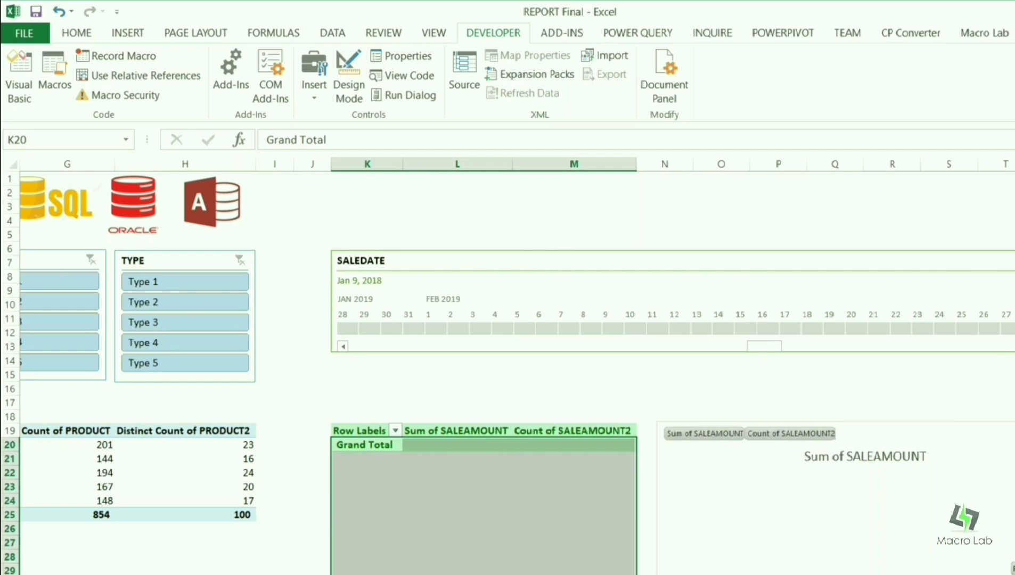
{"action": "left_click", "coordinate": [1012, 298]}
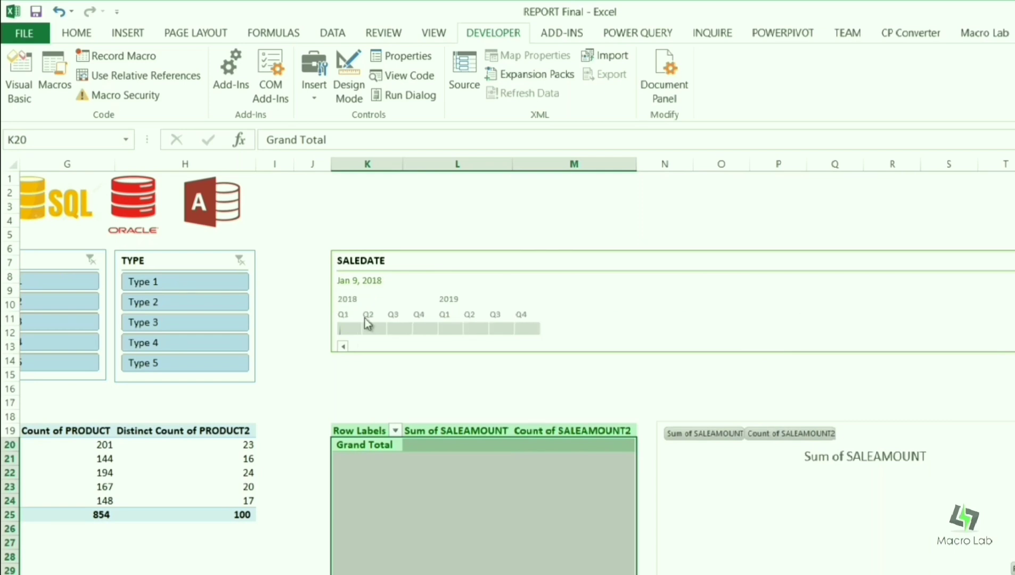
- Select Q4 2018 through Q2 2019 on the second timeline
{"action": "left_click", "coordinate": [413, 326]}
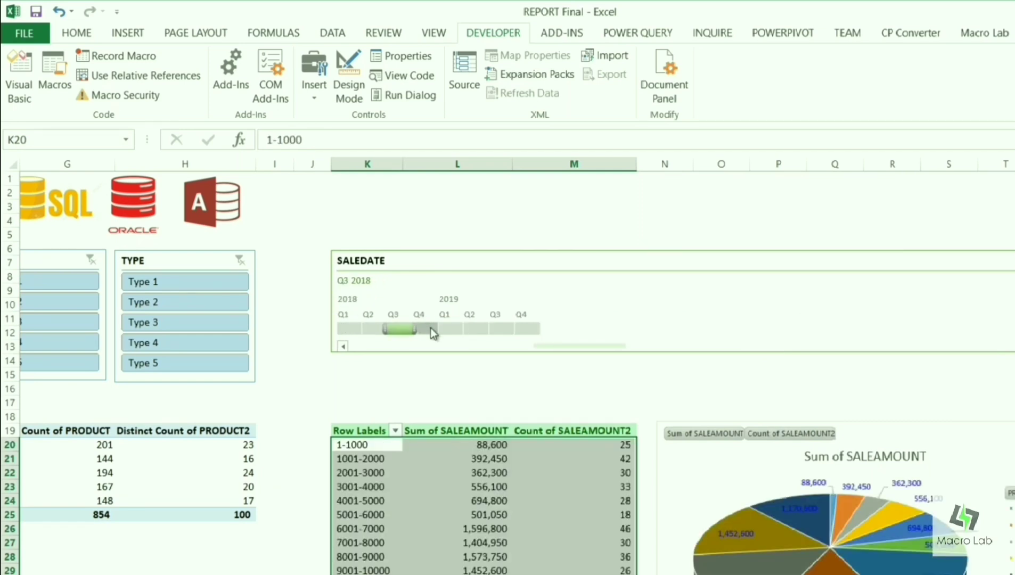
{"action": "left_click", "coordinate": [431, 327]}
{"action": "left_click", "coordinate": [397, 325]}
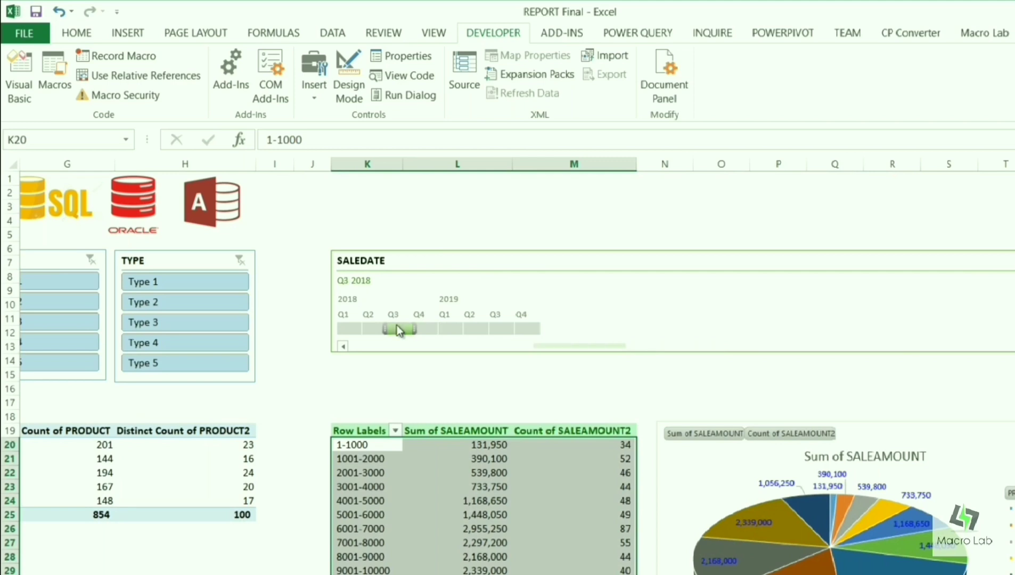
{"action": "left_click", "coordinate": [431, 328]}
{"action": "left_click_drag", "start_coordinate": [448, 326], "coordinate": [576, 325]}
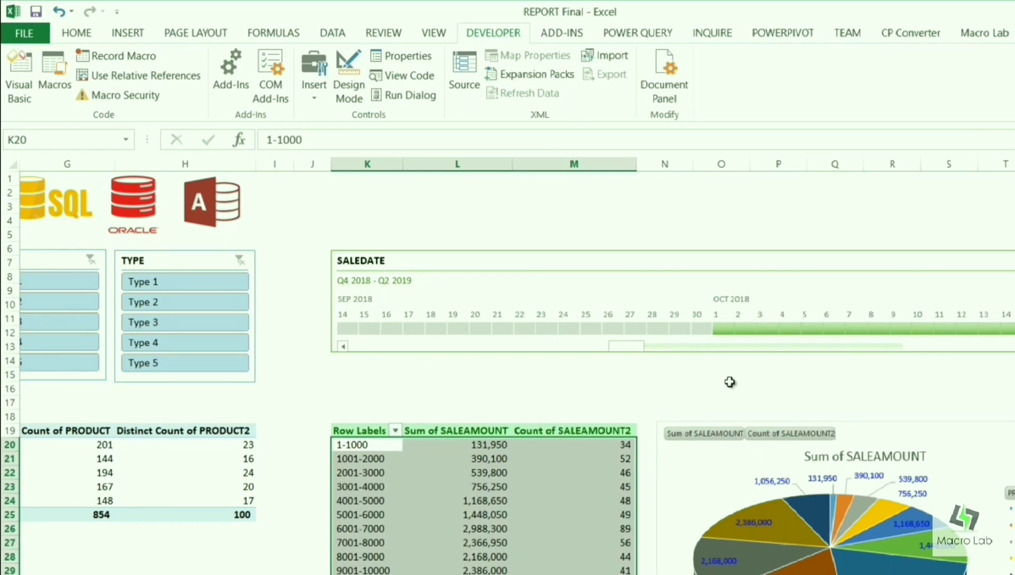
{"action": "left_click", "coordinate": [721, 380]}
{"action": "left_click_drag", "start_coordinate": [722, 381], "coordinate": [533, 374]}
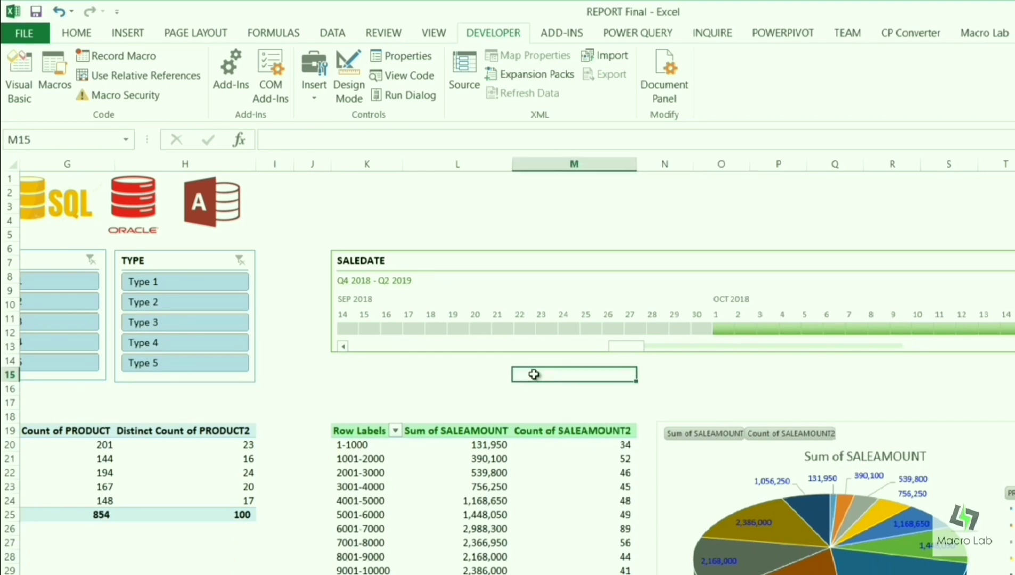
{"action": "left_click", "coordinate": [467, 375]}
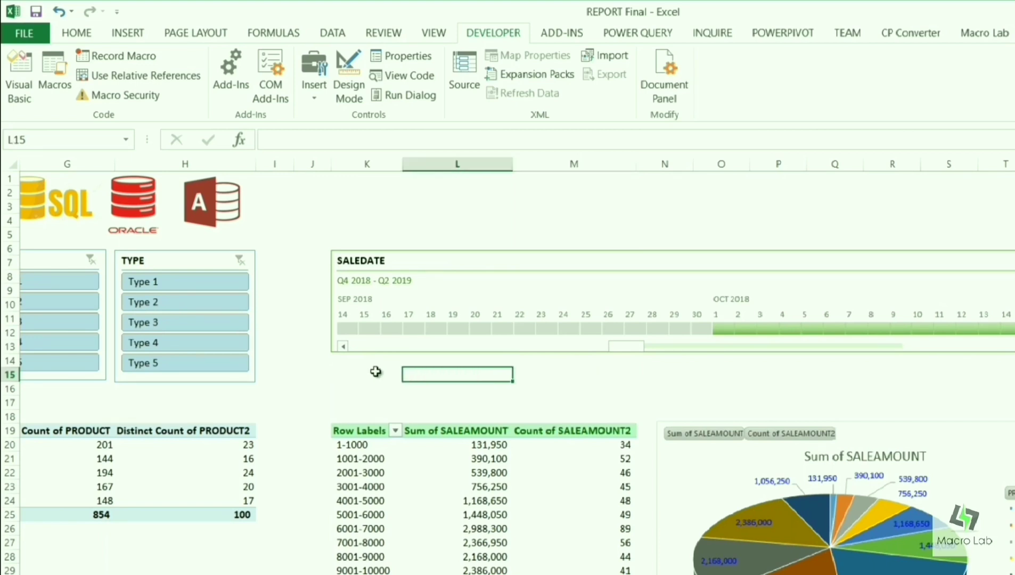